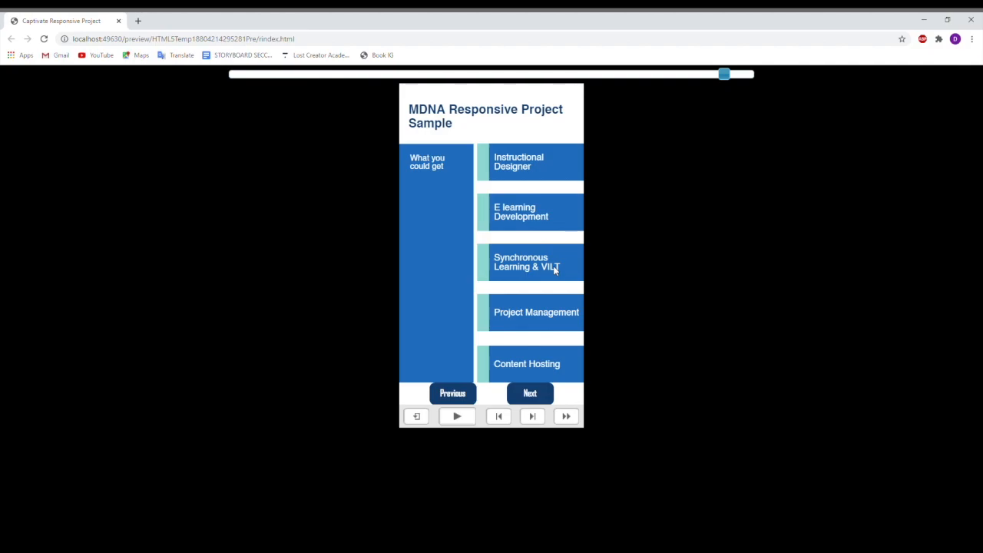
# Step: Go through the previewed project's Our Core Values and Thank you slides, resizing the preview width to check their responsive layouts
pyautogui.click(540, 394)
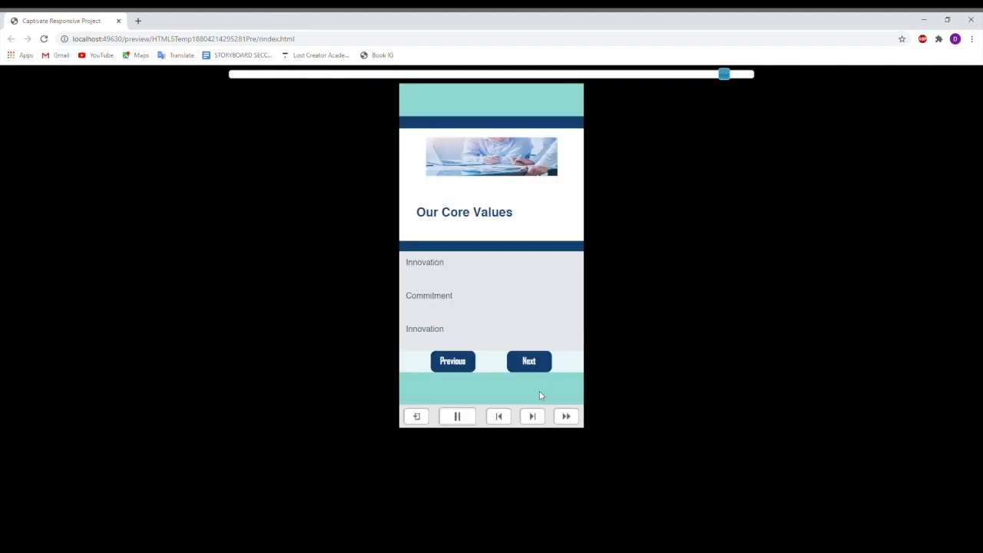
pyautogui.moveTo(725, 74); pyautogui.dragTo(92, 85)
pyautogui.moveTo(226, 75); pyautogui.dragTo(731, 69)
pyautogui.click(527, 371)
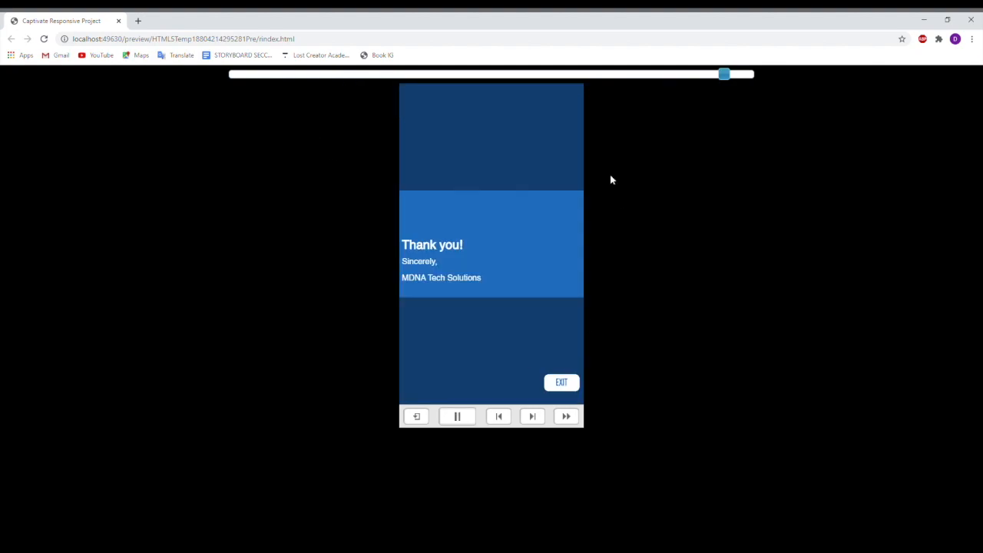
pyautogui.moveTo(727, 75)
pyautogui.mouseDown()
pyautogui.moveTo(176, 77)
pyautogui.moveTo(622, 75)
pyautogui.moveTo(730, 88)
pyautogui.mouseUp()
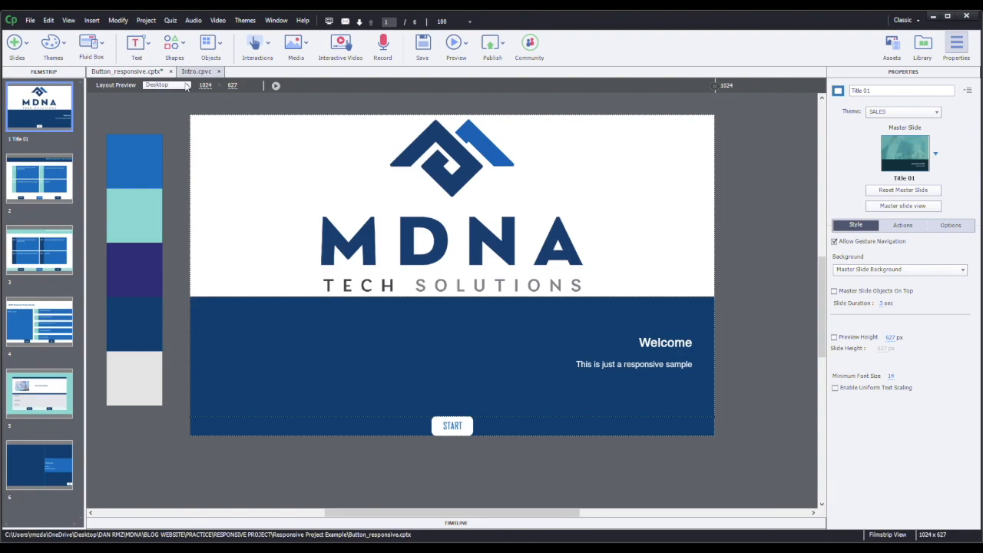
# Step: On the title slide, set the content flow of parent fluid box FB_MSS_10 to Horizontal and inspect its logo, text and START sections
pyautogui.click(398, 436)
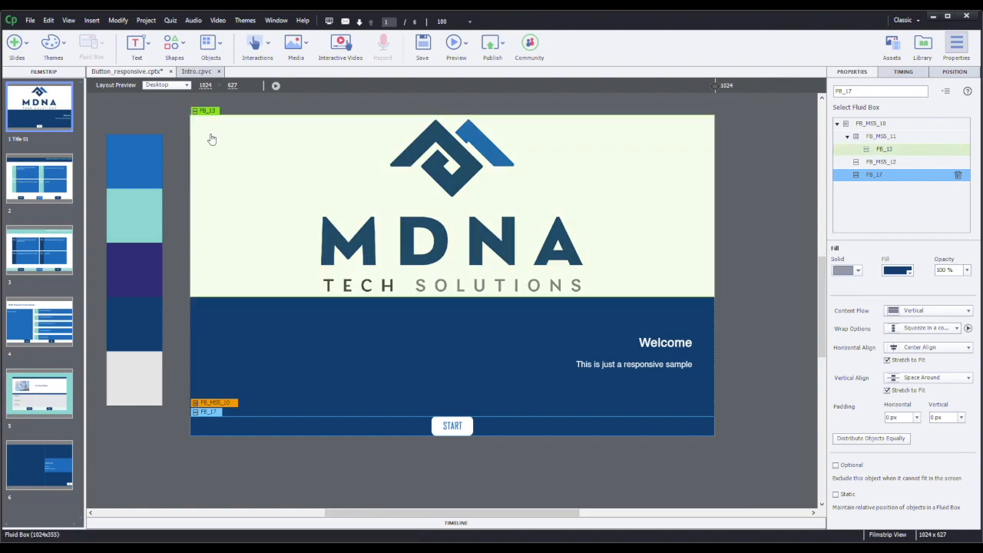
pyautogui.click(869, 124)
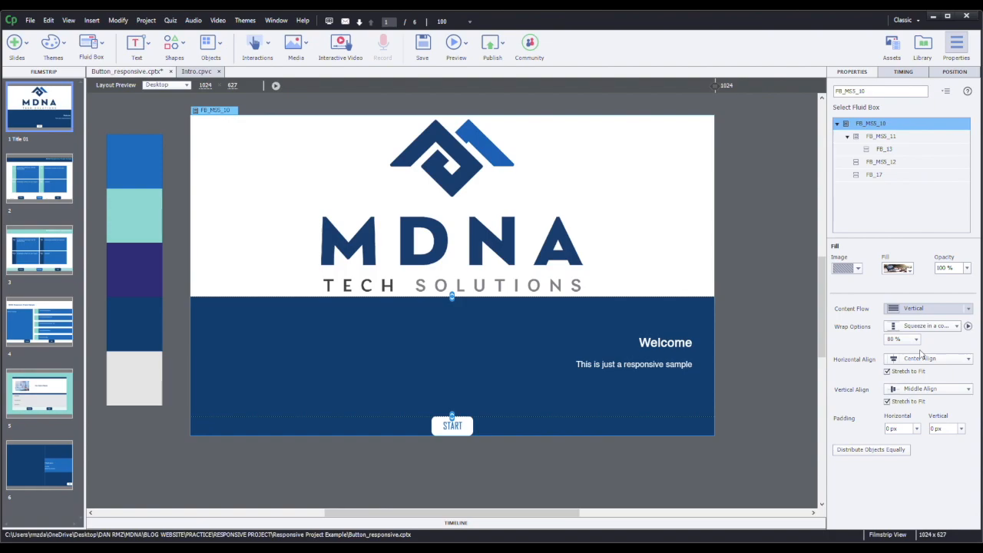
pyautogui.click(921, 354)
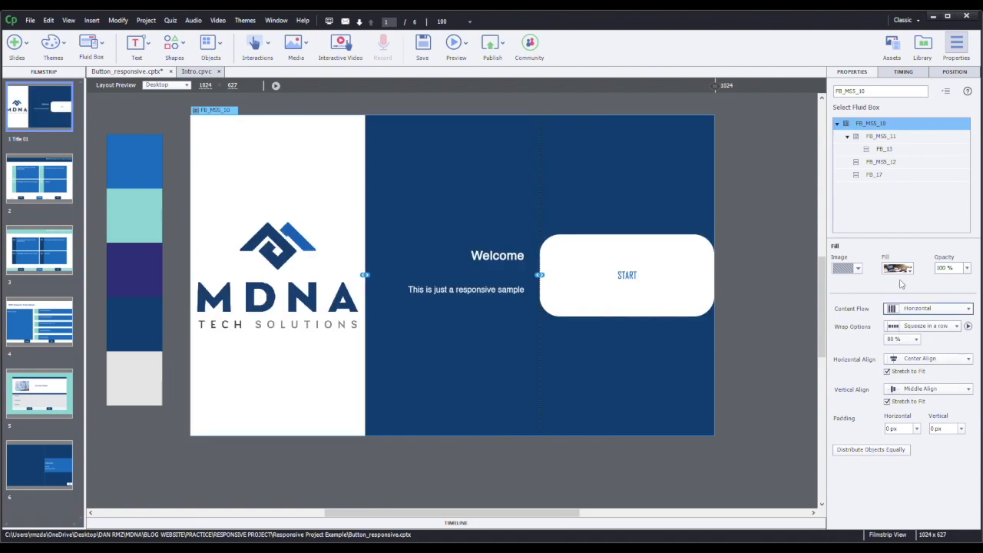
pyautogui.click(783, 242)
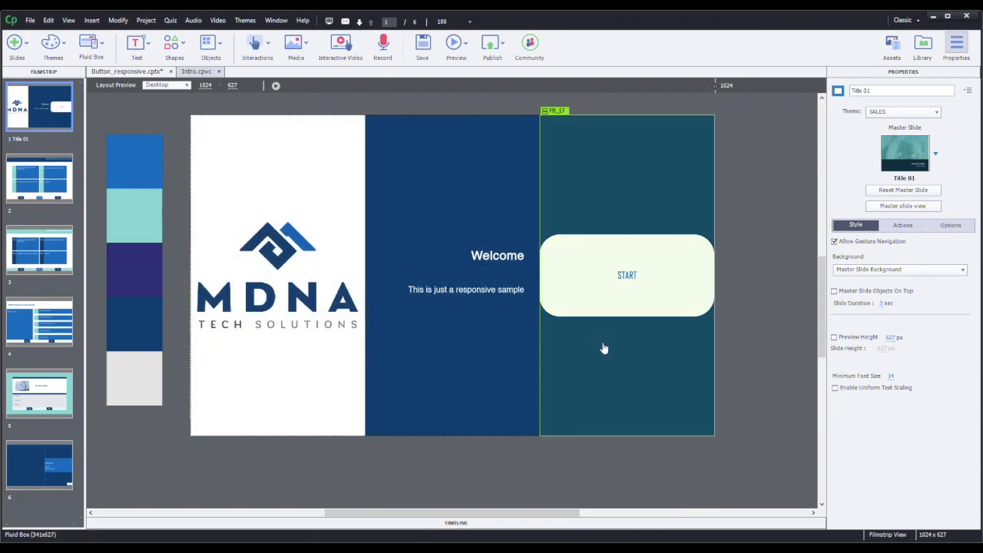
pyautogui.click(272, 185)
pyautogui.click(435, 154)
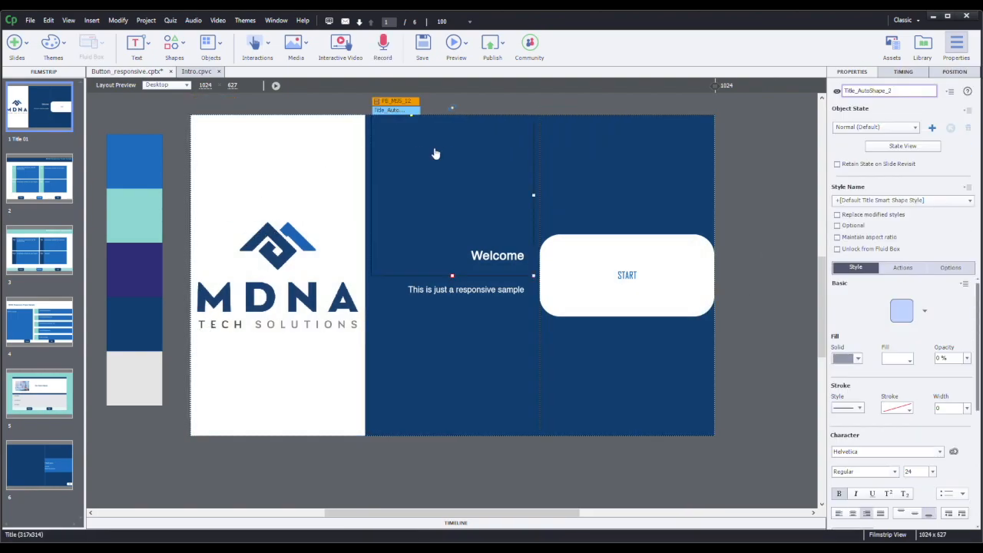
pyautogui.click(650, 168)
pyautogui.click(534, 335)
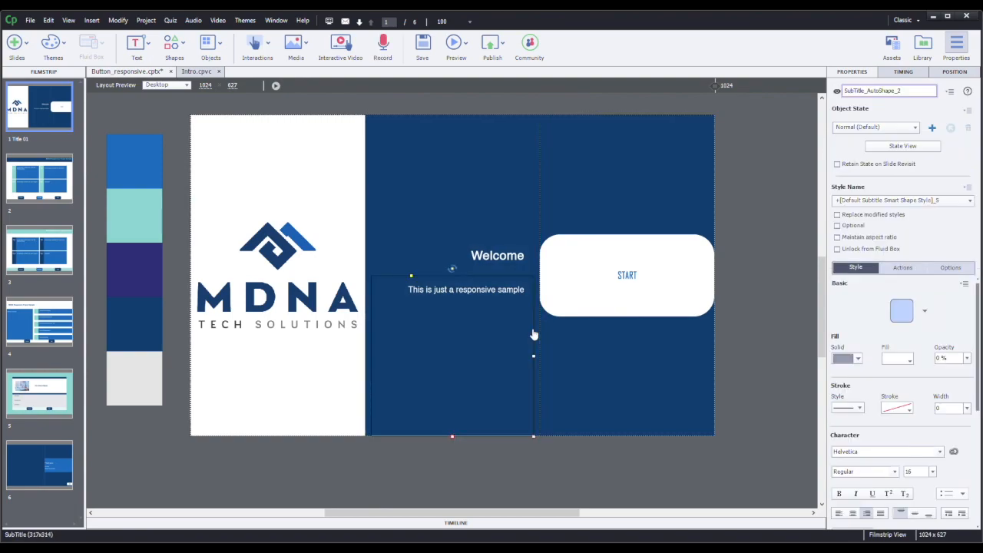
pyautogui.click(309, 136)
# Step: Set FB_MSS_10's content flow to Vertical, and resize its sections to a logo area about 421 px high and a thin START strip
pyautogui.click(871, 123)
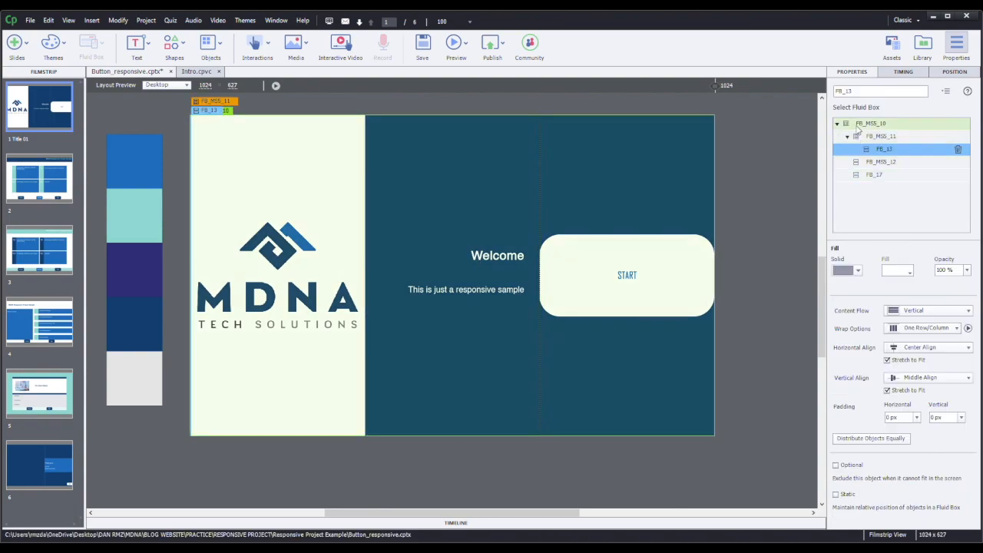
pyautogui.click(929, 308)
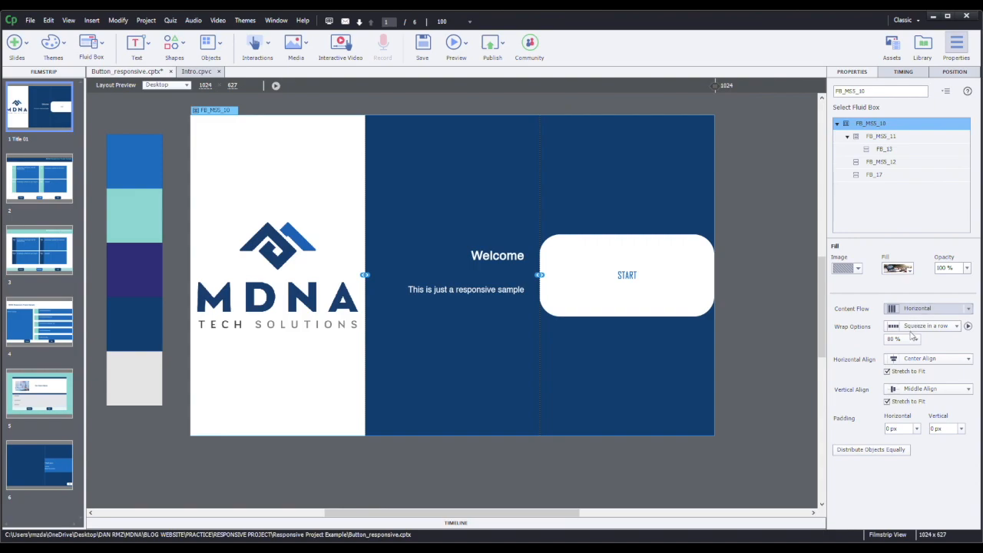
pyautogui.click(914, 332)
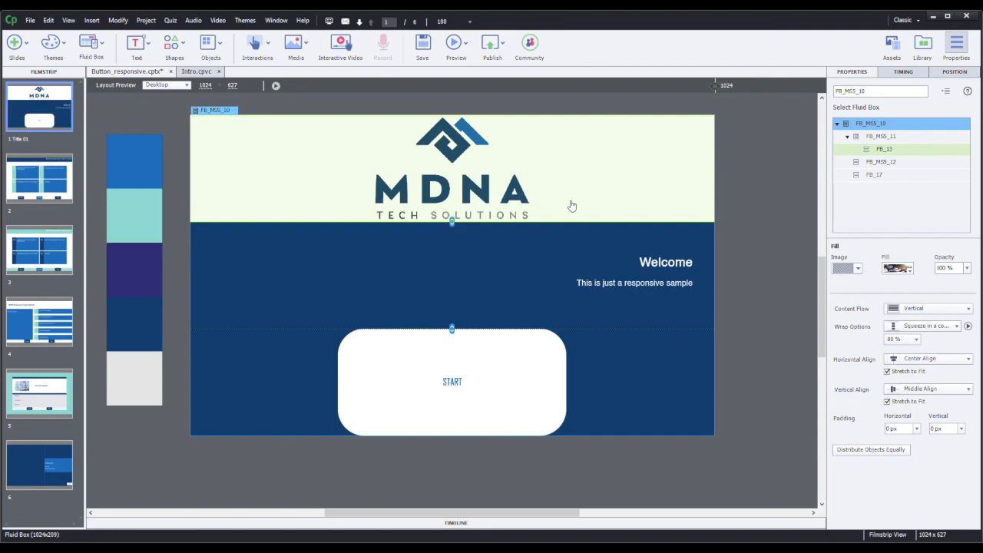
pyautogui.moveTo(452, 223); pyautogui.dragTo(452, 285)
pyautogui.moveTo(453, 329); pyautogui.dragTo(453, 418)
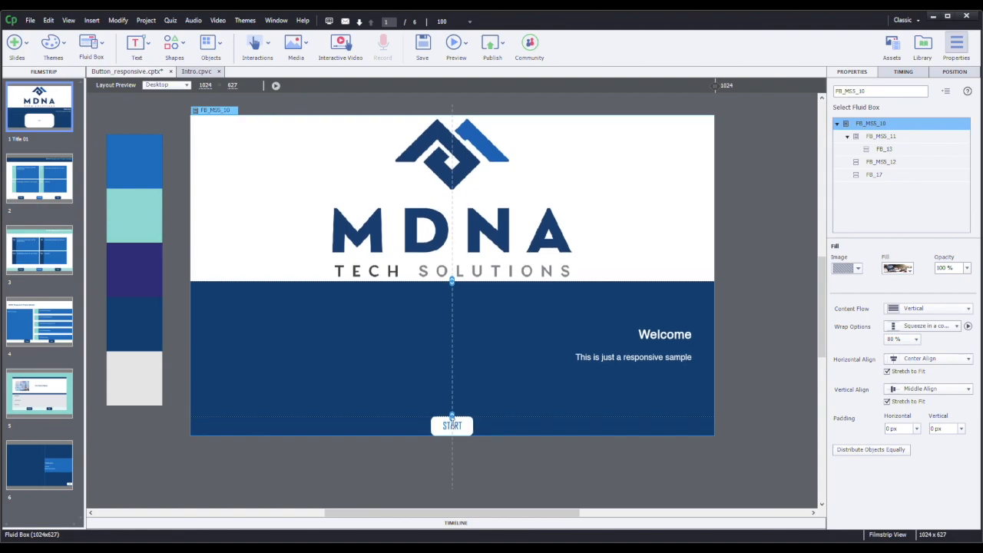
pyautogui.moveTo(453, 286); pyautogui.dragTo(455, 335)
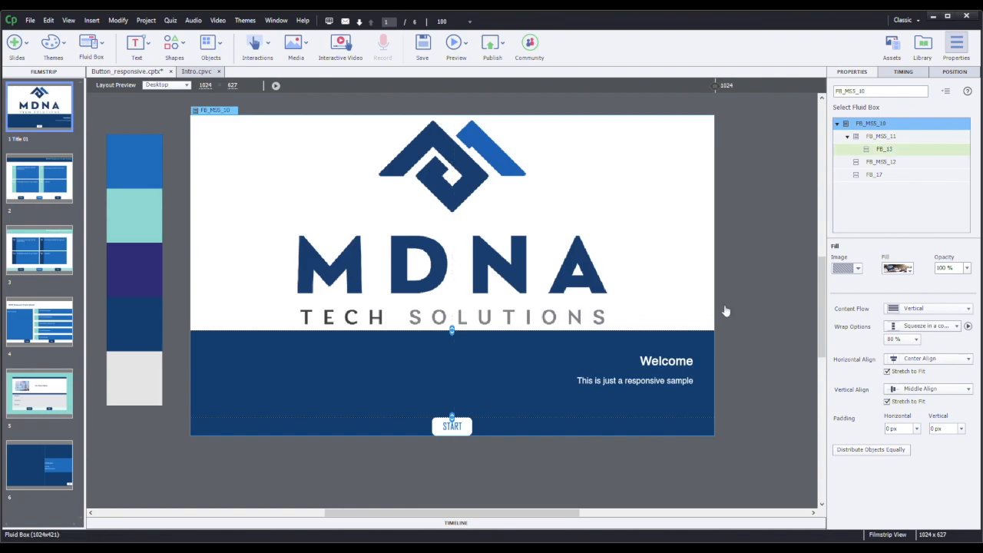
# Step: Review the wrap options of fluid box FB_17, which holds the START button on the title slide
pyautogui.click(582, 428)
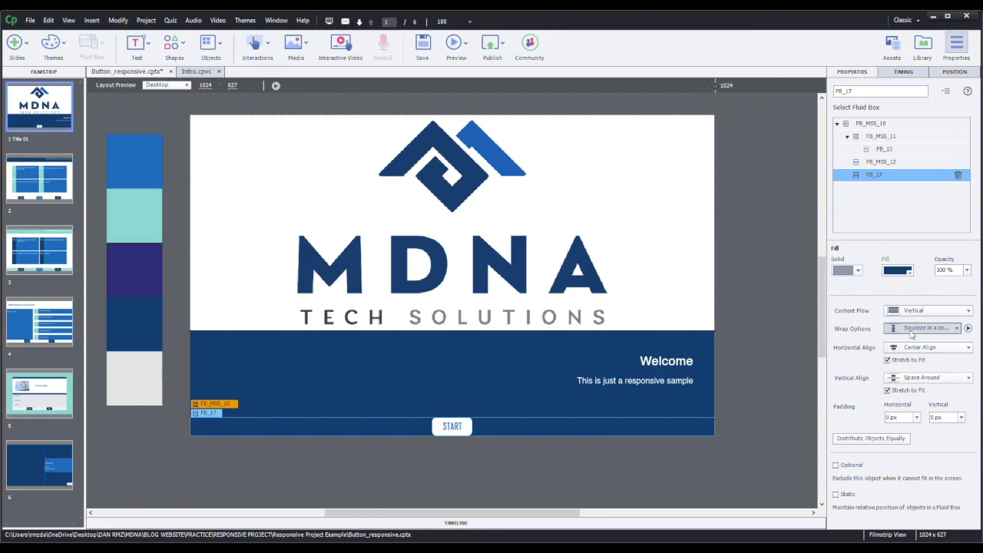
pyautogui.click(787, 370)
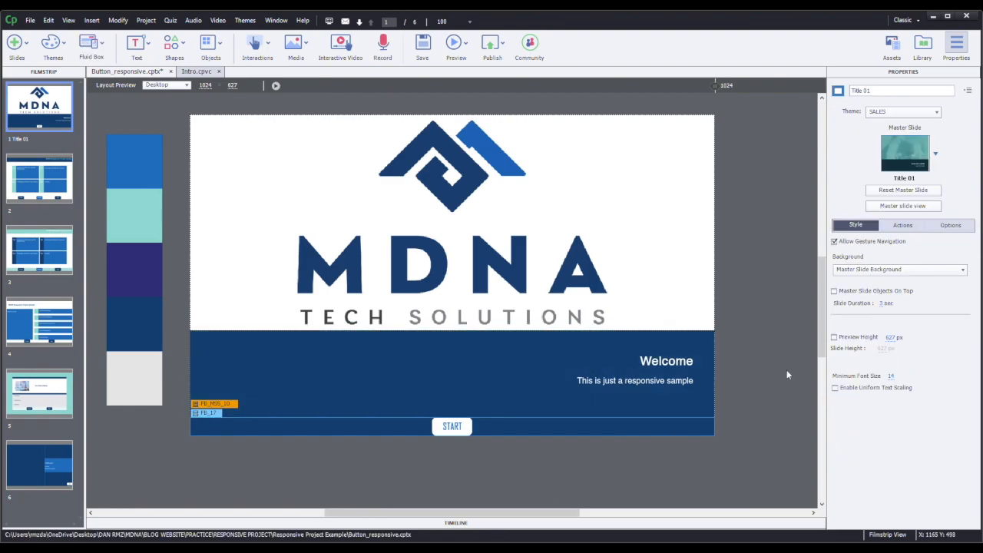
pyautogui.click(642, 428)
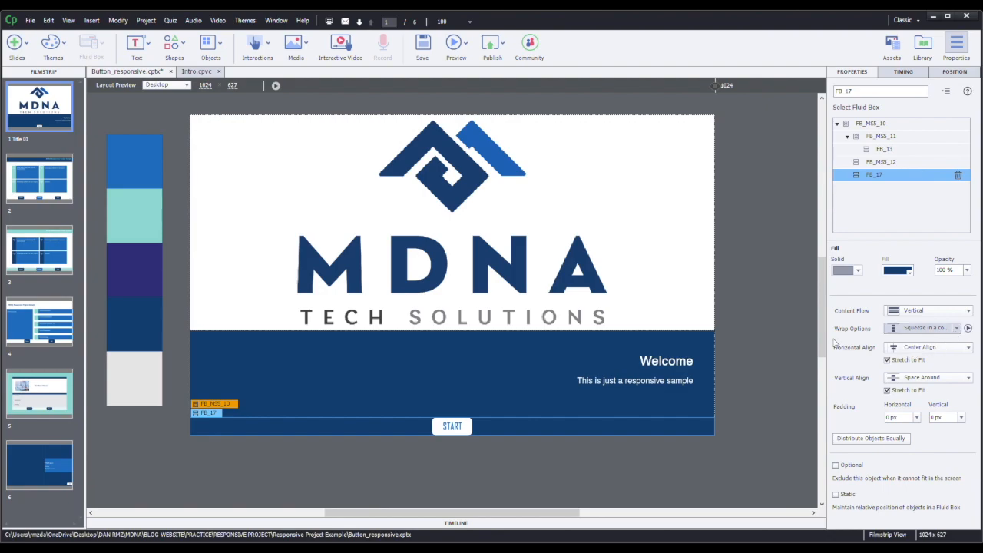
pyautogui.click(774, 334)
# Step: On slide 5, inspect the fluid box that contains the Our Core Values title
pyautogui.click(18, 399)
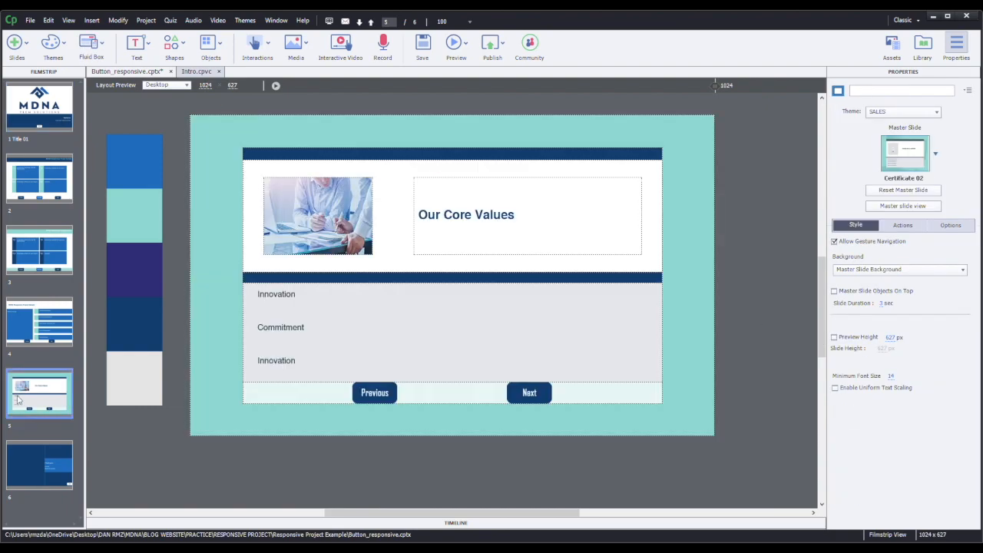
pyautogui.click(484, 191)
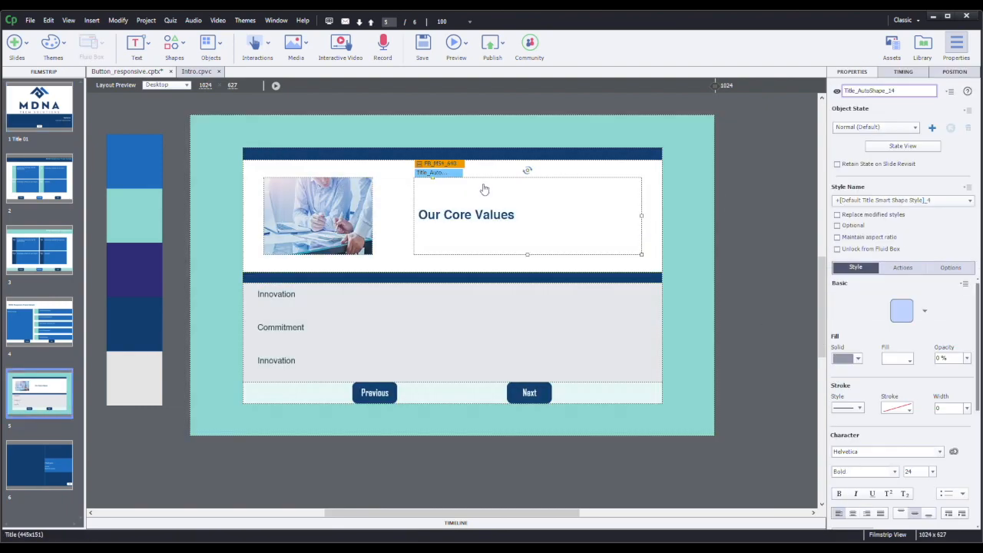
pyautogui.click(437, 163)
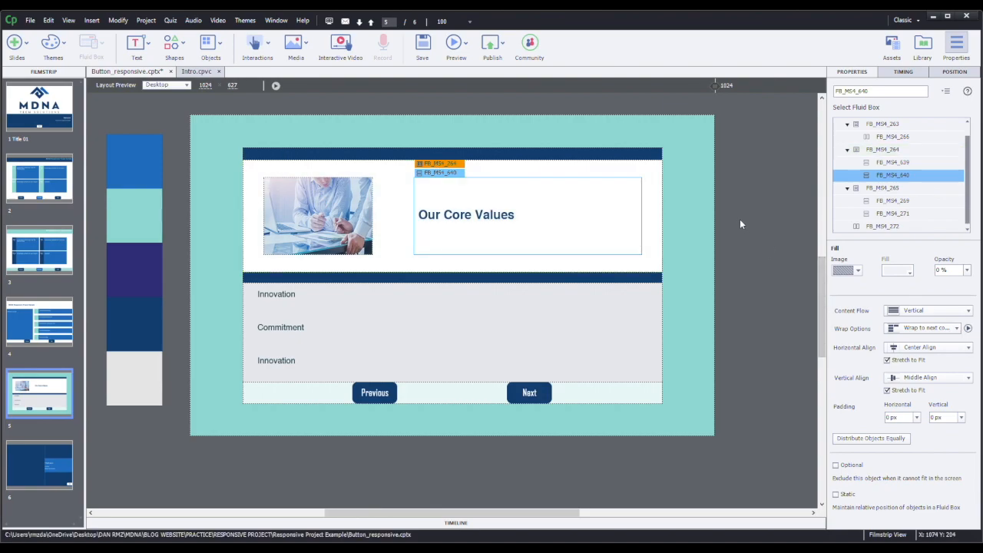
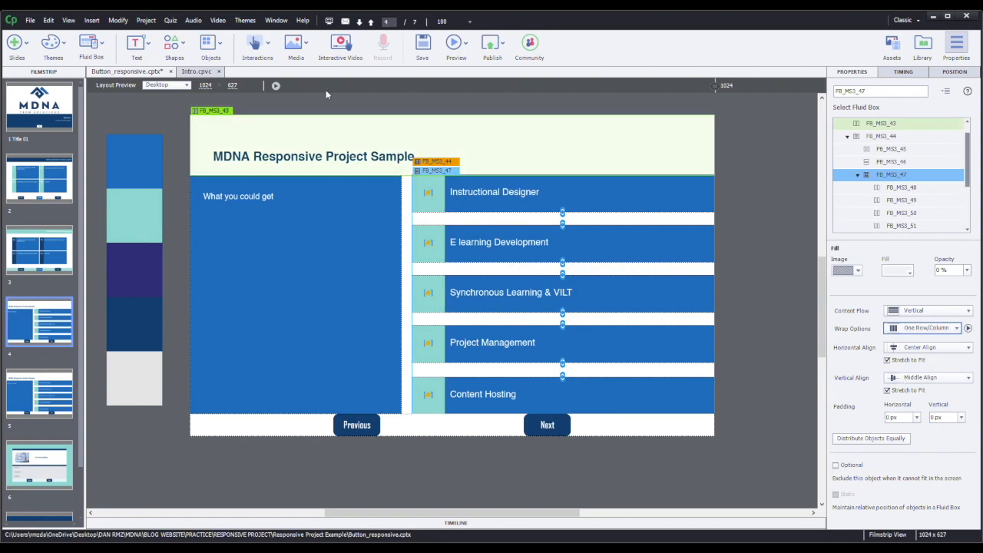
# Step: On slide 4, turn off Static and turn on Optional for the "What you could get" fluid box FB_MS3_45
pyautogui.click(187, 87)
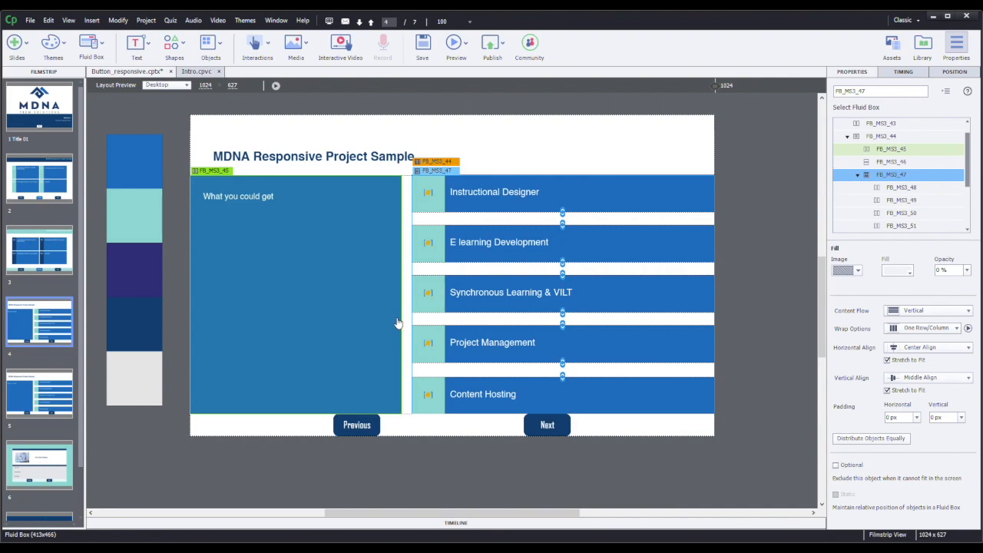
pyautogui.click(377, 275)
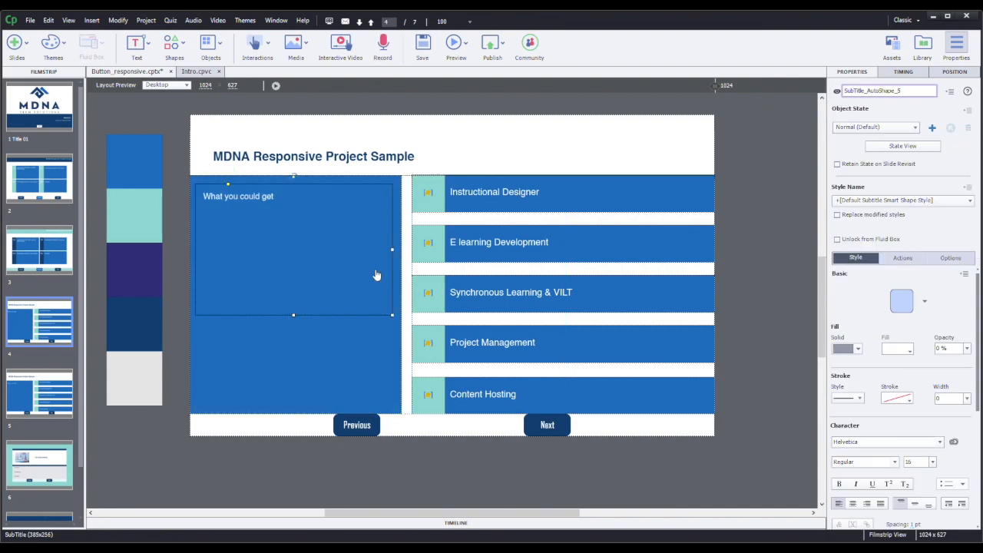
pyautogui.click(311, 186)
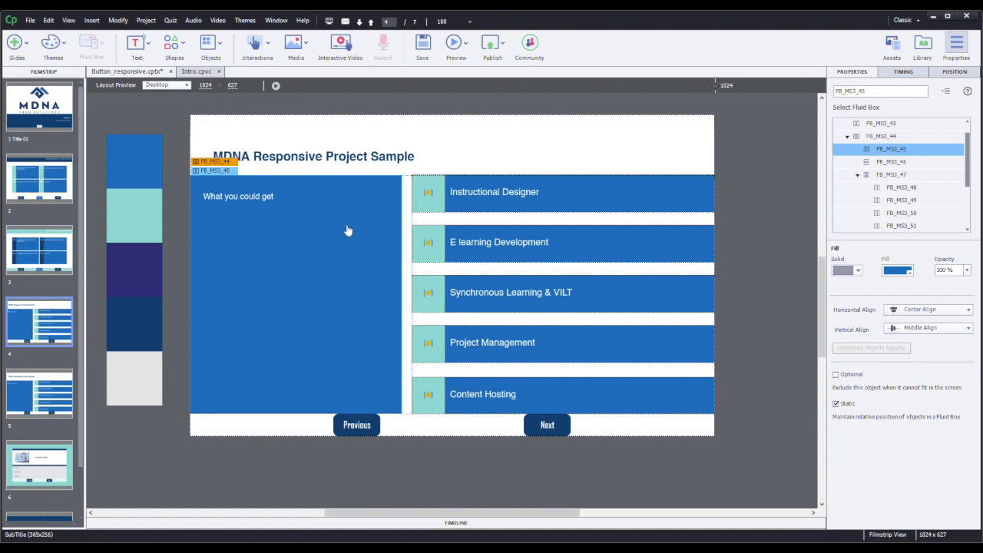
pyautogui.click(836, 403)
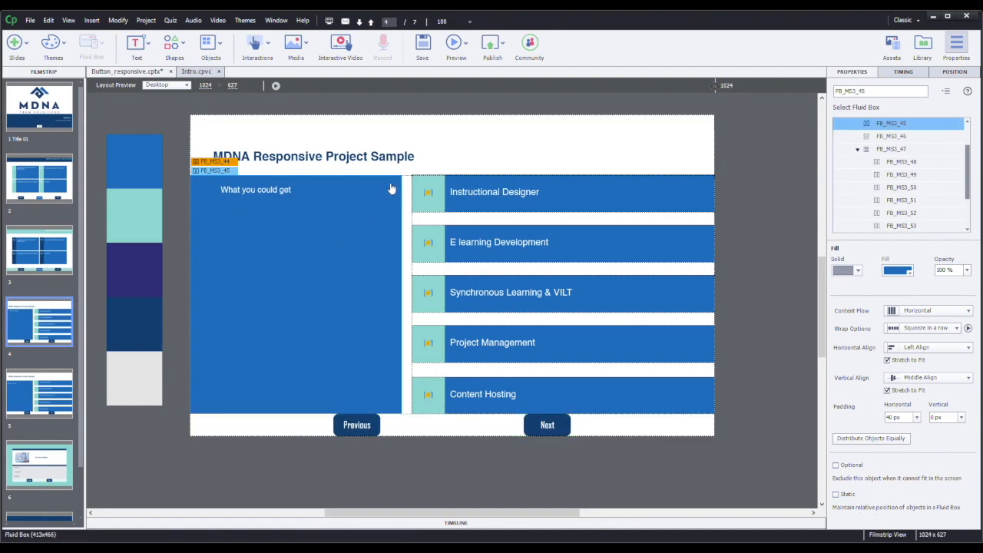
pyautogui.click(835, 465)
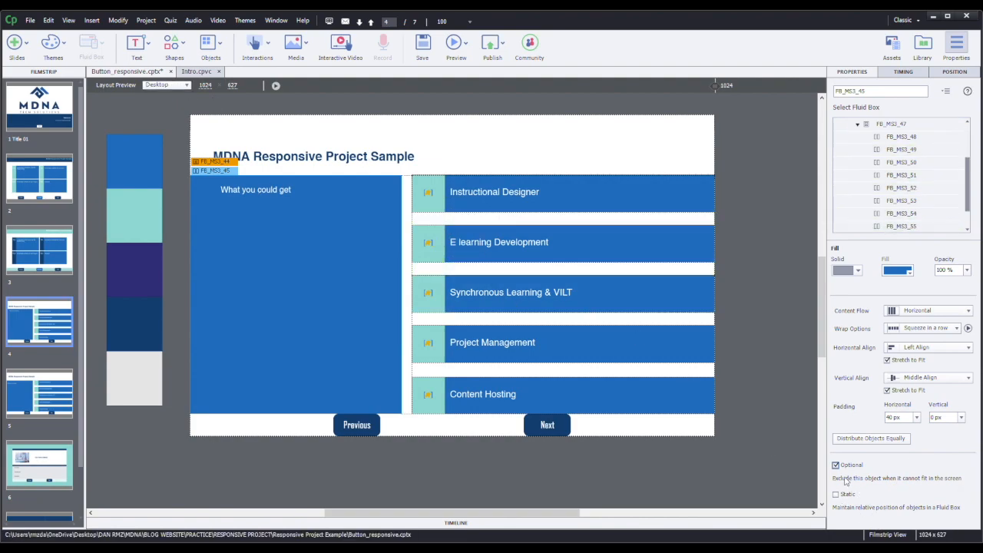
# Step: Preview slide 4 in the phone and iPad layouts and return to the Desktop layout
pyautogui.click(187, 86)
pyautogui.click(186, 122)
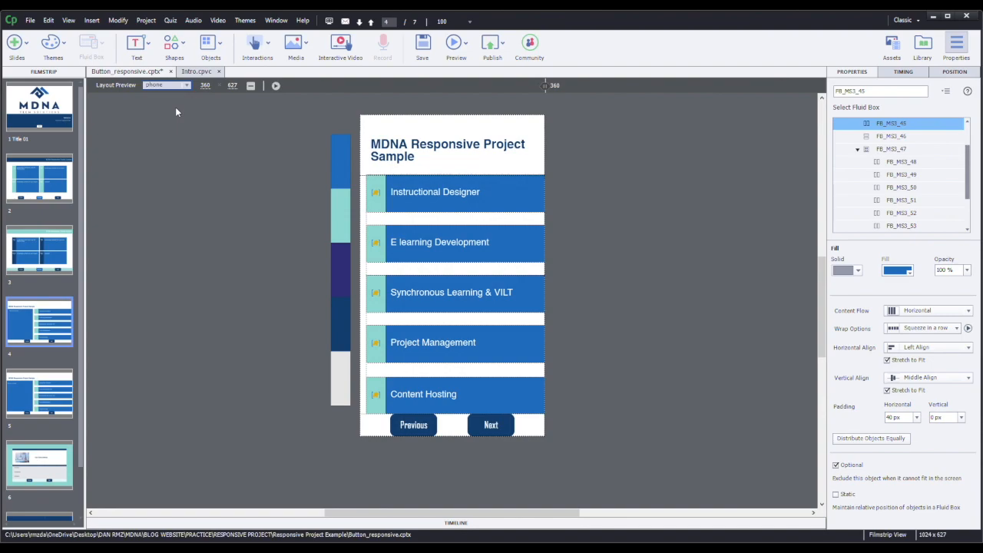
pyautogui.press('Up')
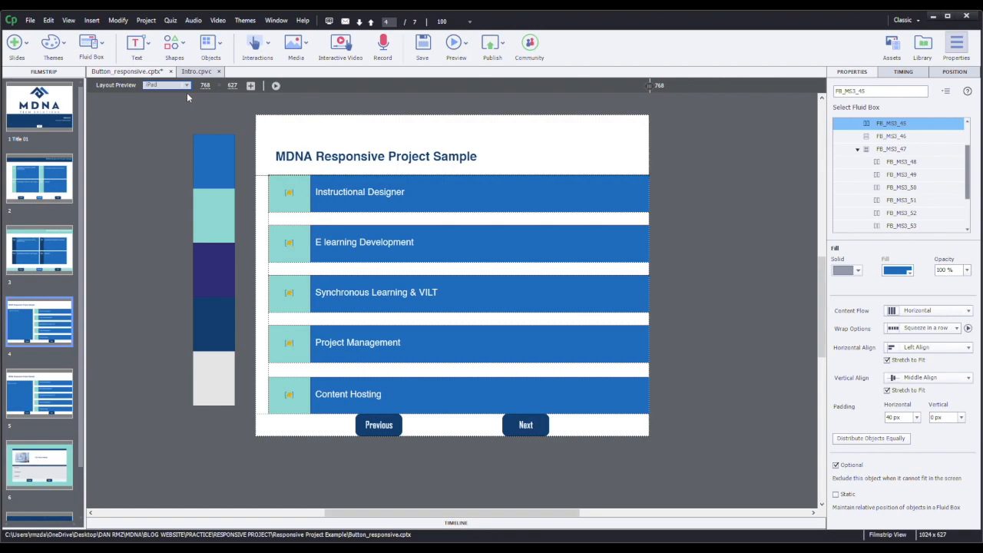
pyautogui.click(187, 92)
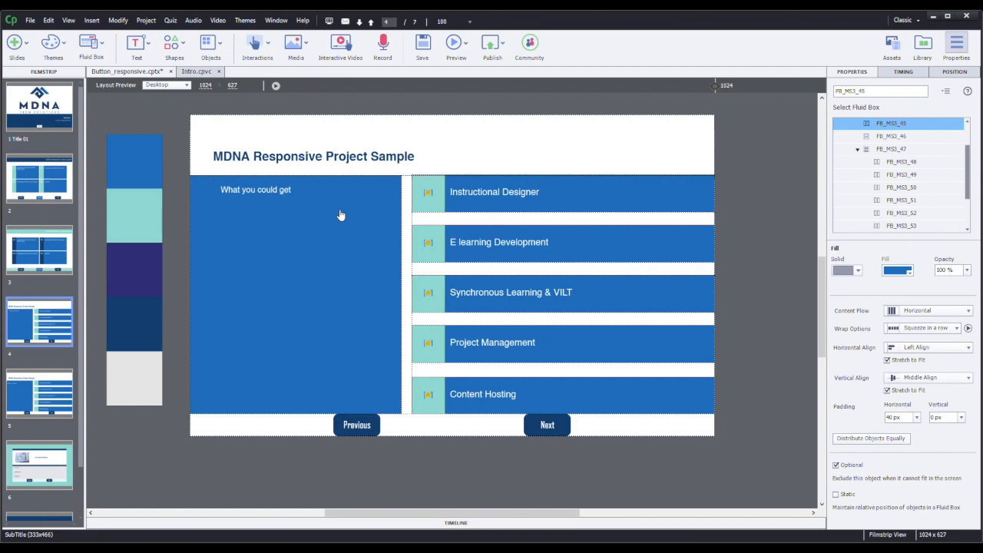
# Step: Make fluid box FB_MS3_45 Static and turn off its Optional setting
pyautogui.click(837, 495)
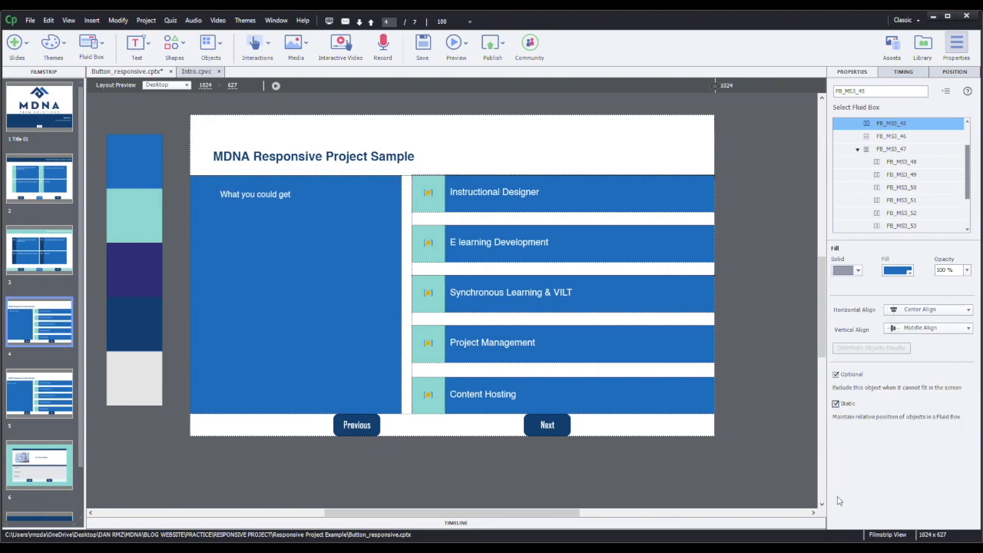
pyautogui.click(836, 375)
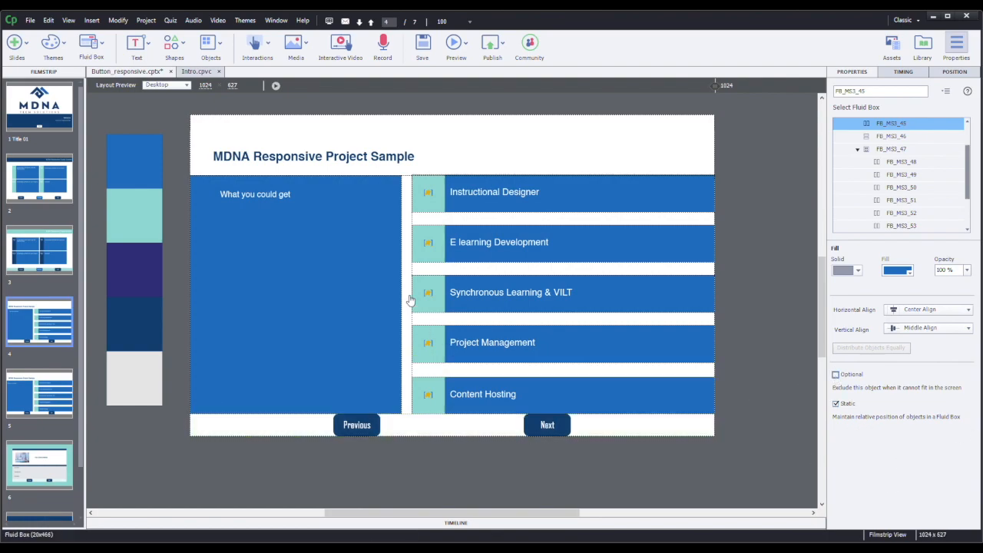
# Step: Shrink the "What you could get" text shape to about 318 x 67 px and place it near the bottom of its fluid box
pyautogui.click(243, 202)
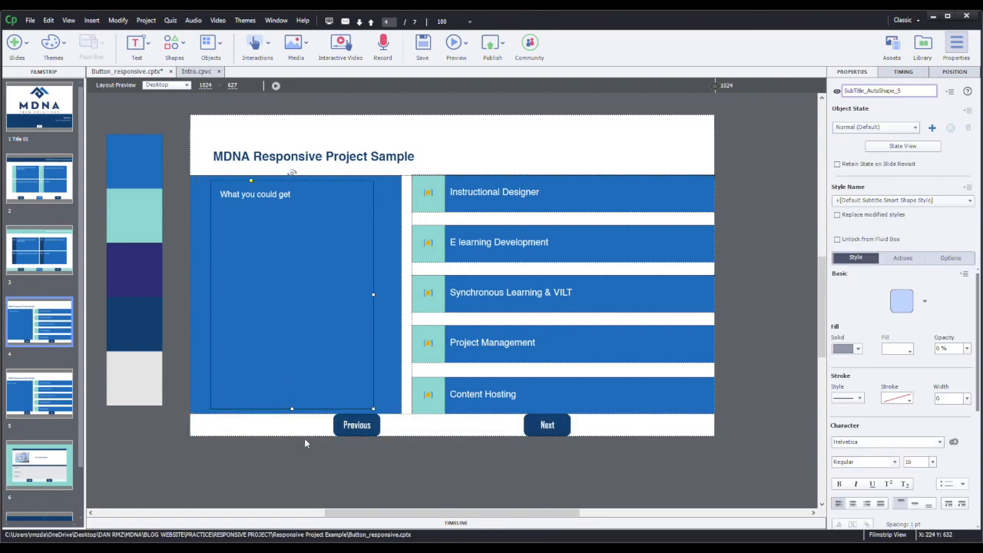
pyautogui.moveTo(292, 411); pyautogui.dragTo(329, 215)
pyautogui.moveTo(254, 198); pyautogui.dragTo(255, 378)
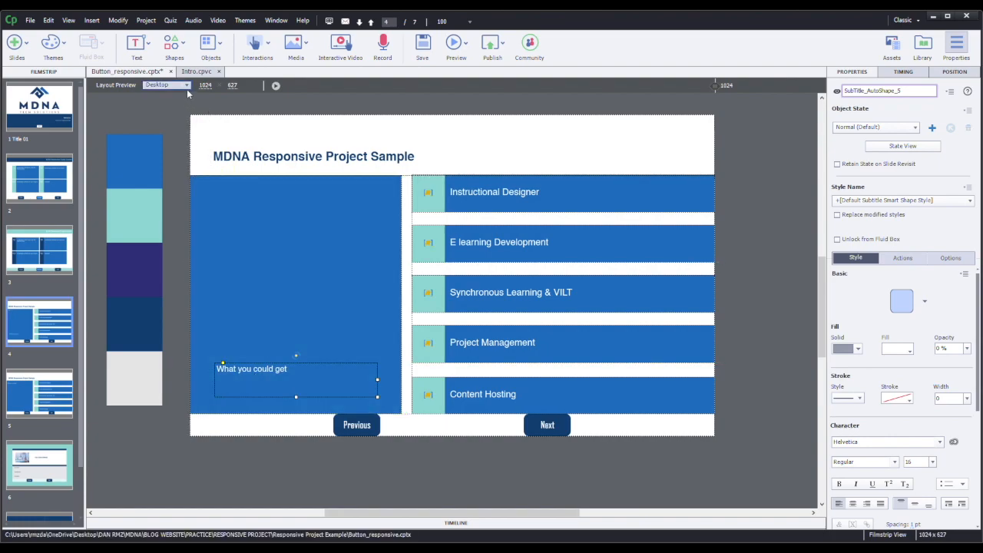
# Step: Check the repositioned "What you could get" text in the phone layout and return to the Desktop layout
pyautogui.click(181, 123)
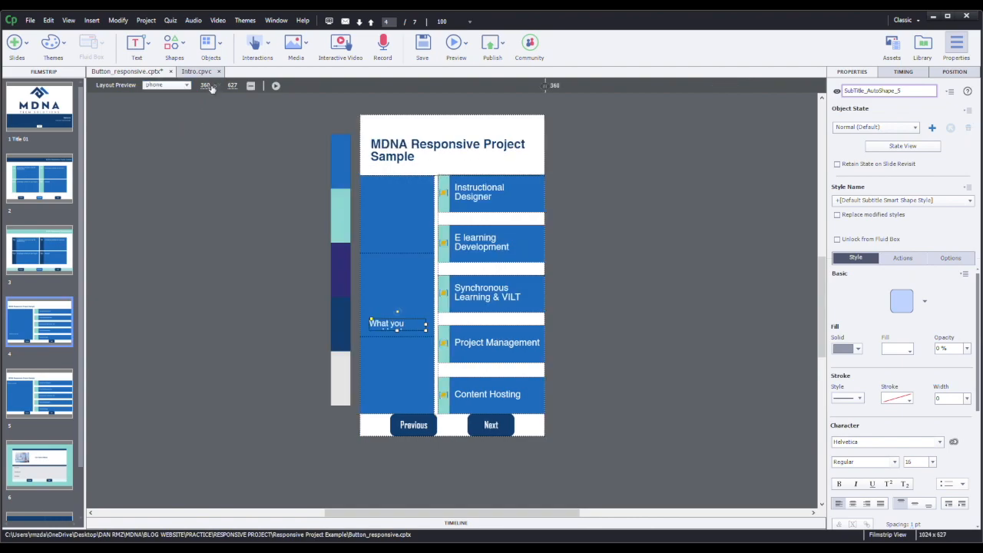
pyautogui.click(166, 85)
pyautogui.click(169, 97)
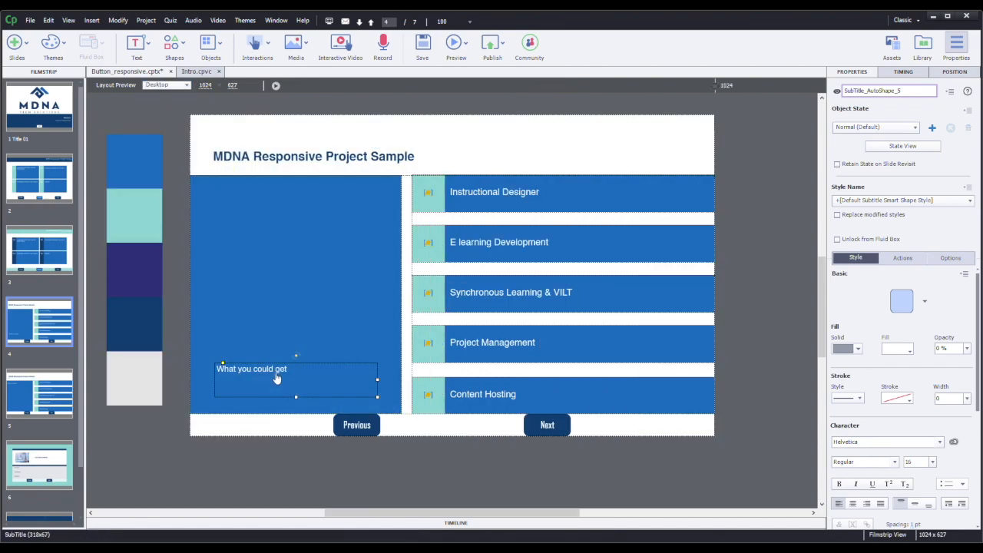
# Step: Enlarge the "What you could get" text shape and place it in the lower part of its fluid box
pyautogui.moveTo(276, 376); pyautogui.dragTo(259, 207)
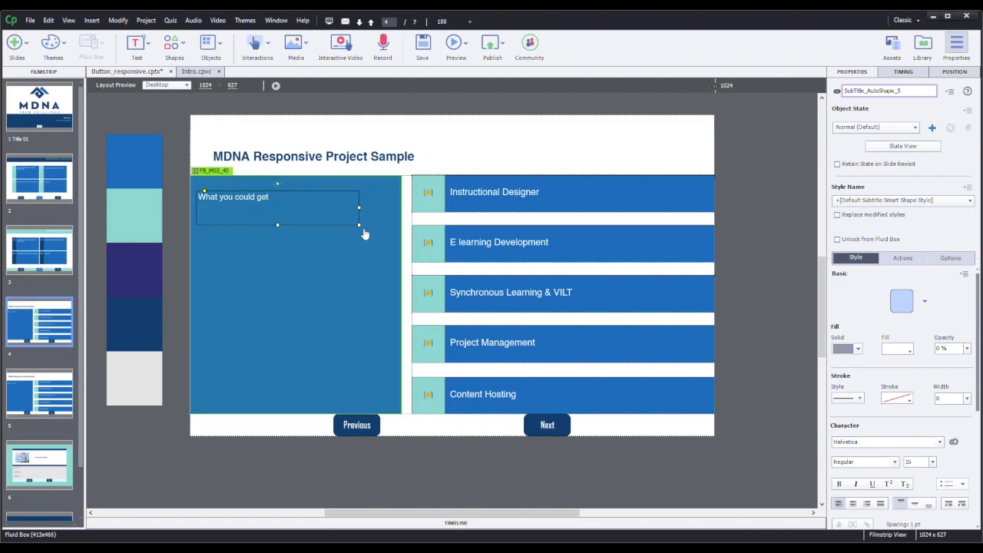
pyautogui.moveTo(361, 228); pyautogui.dragTo(392, 332)
pyautogui.moveTo(263, 226); pyautogui.dragTo(267, 296)
# Step: Move the "What you could get" text shape higher in the phone layout and return to the Desktop layout
pyautogui.click(183, 86)
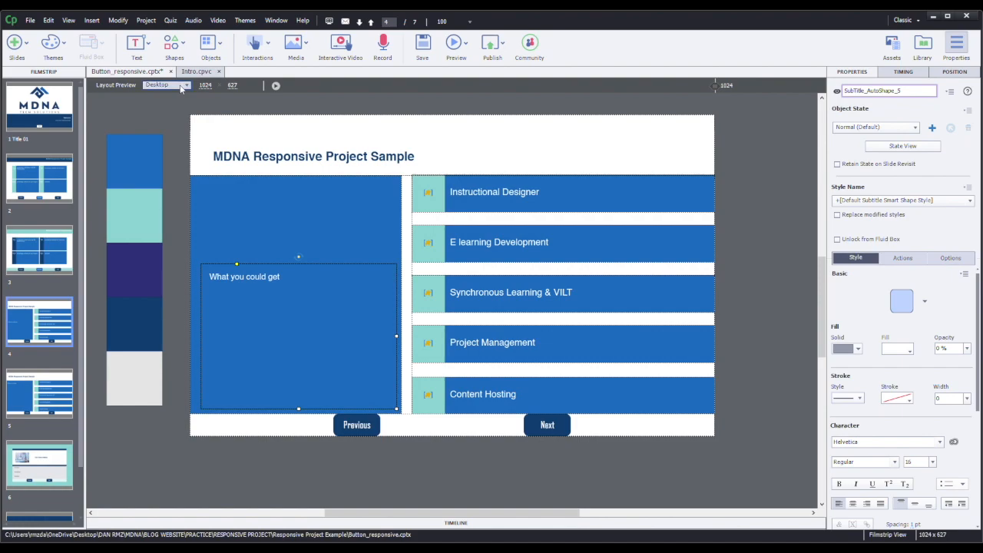
pyautogui.click(165, 169)
pyautogui.moveTo(397, 303); pyautogui.dragTo(394, 275)
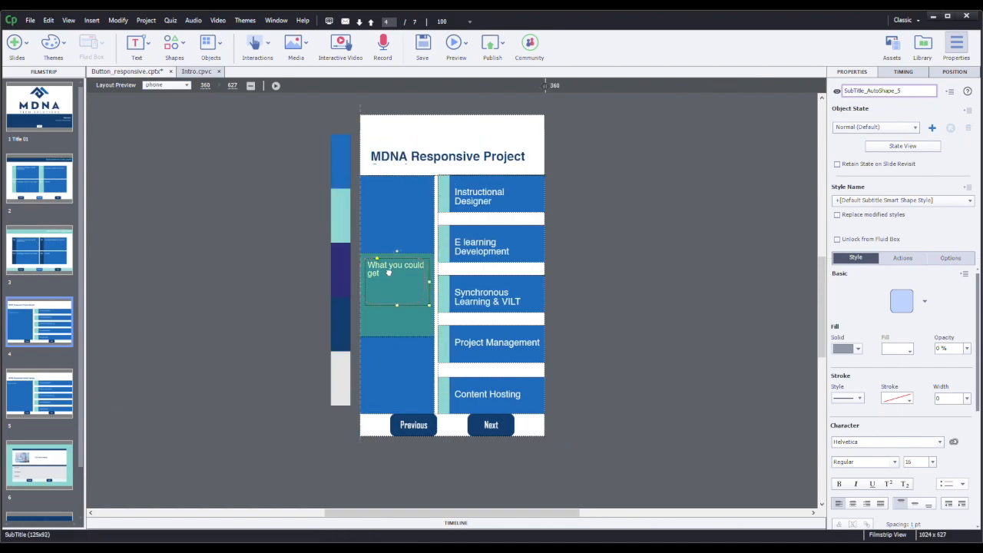
pyautogui.click(185, 86)
pyautogui.click(173, 97)
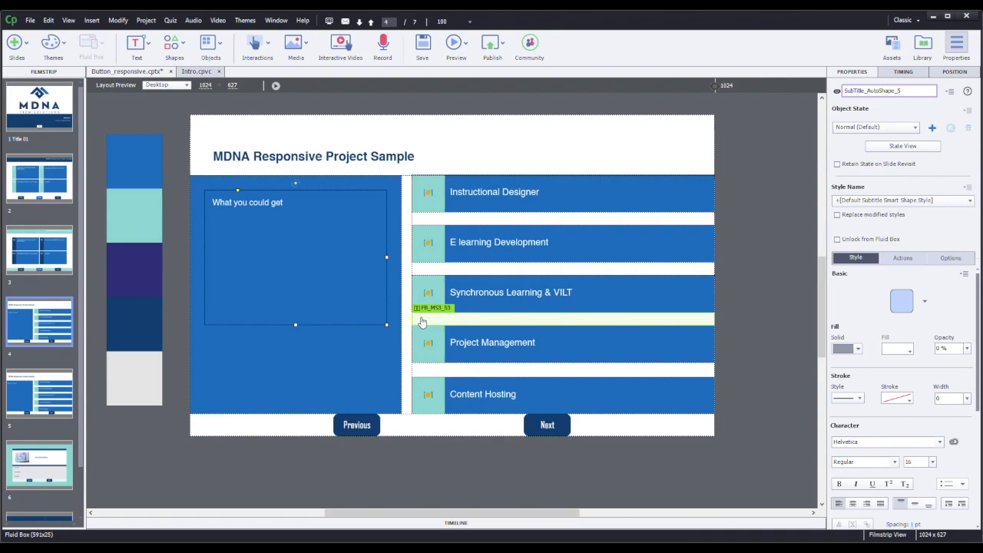
# Step: Narrow the teal placeholder beside "E learning Development" to about 18 px wide and widen it back to match the other rows
pyautogui.click(409, 197)
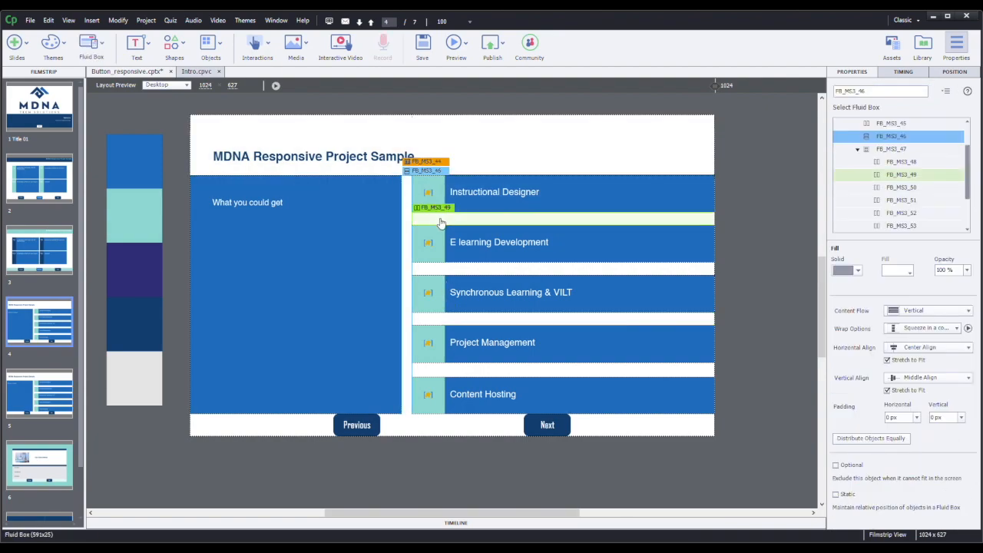
pyautogui.click(441, 223)
pyautogui.moveTo(444, 244); pyautogui.dragTo(476, 242)
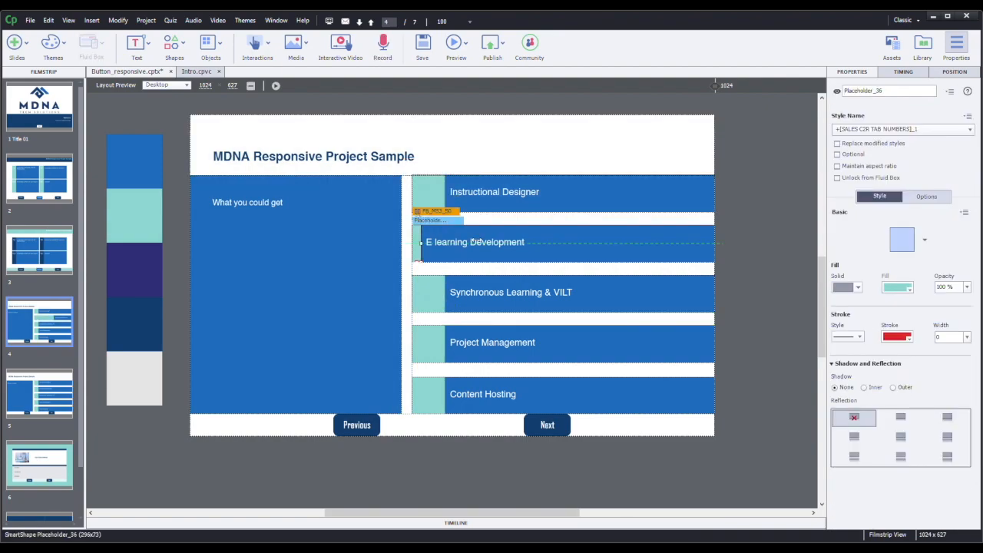
pyautogui.click(783, 259)
pyautogui.click(421, 240)
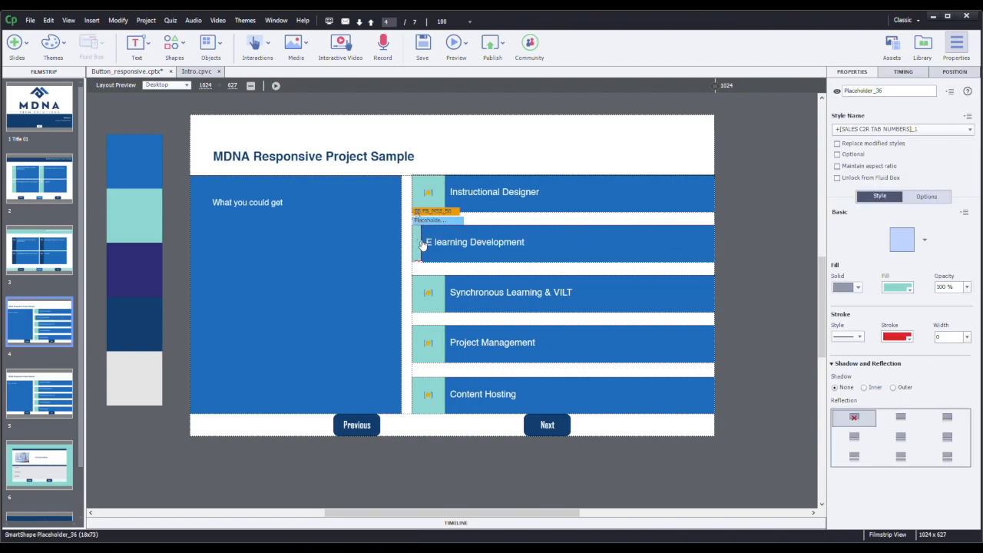
pyautogui.moveTo(422, 242); pyautogui.dragTo(444, 242)
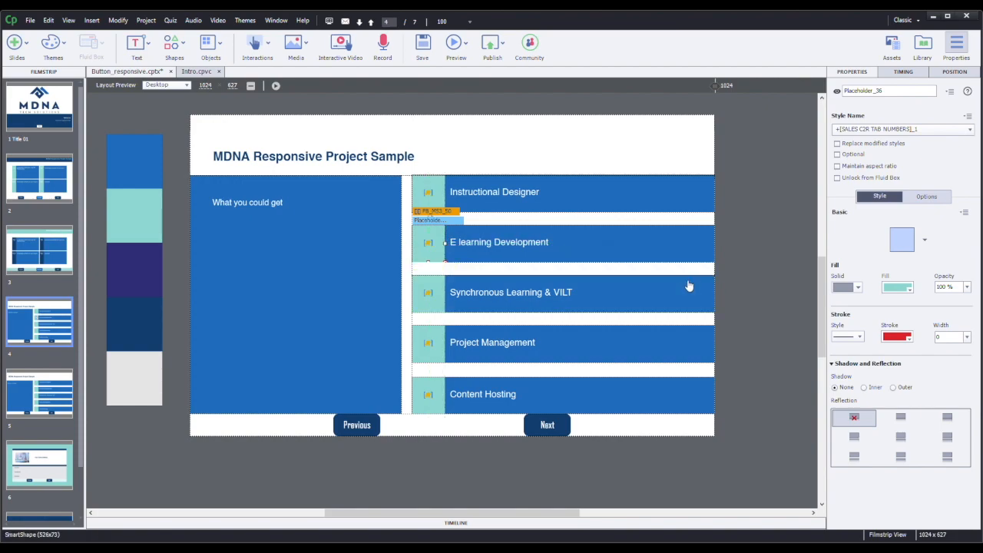
pyautogui.click(743, 280)
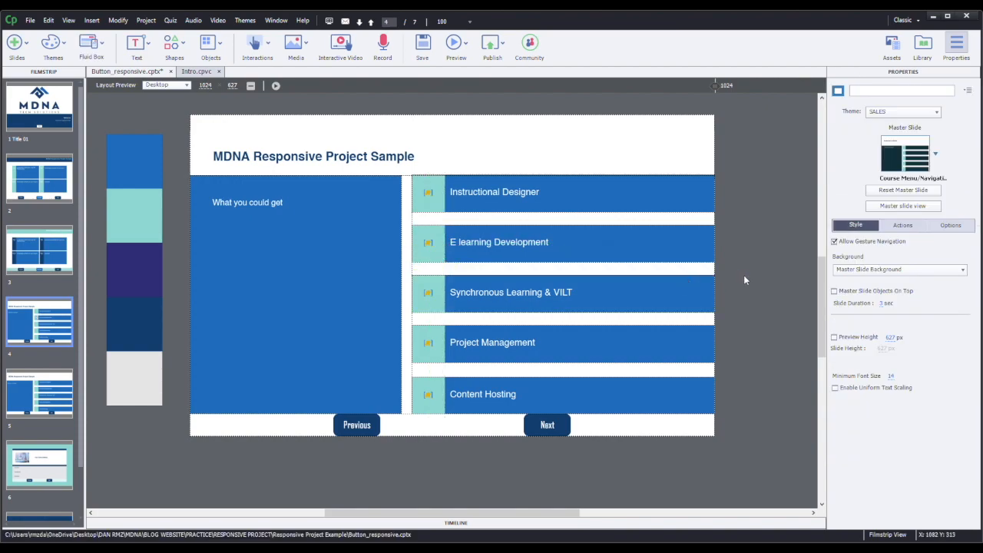
# Step: Open slide 3 with the four What, Who, Where and When boxes
pyautogui.click(41, 248)
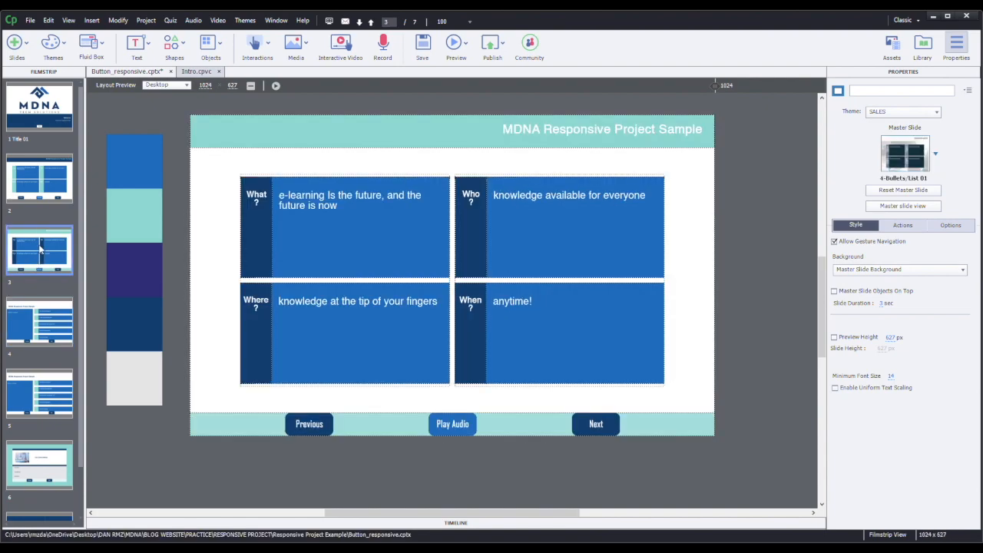